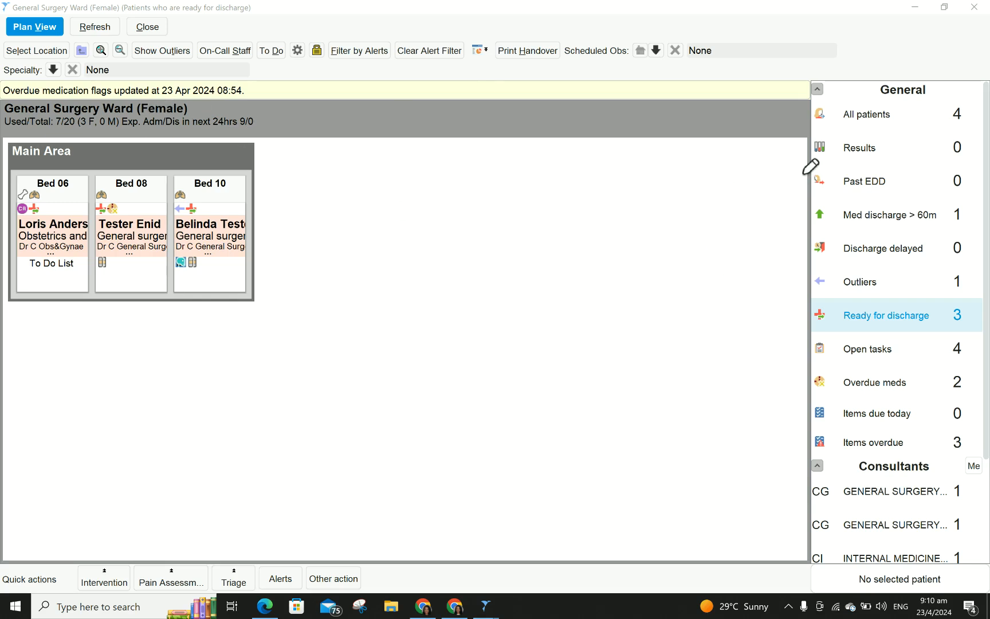
pyautogui.moveTo(802, 89)
pyautogui.mouseDown()
pyautogui.moveTo(838, 73)
pyautogui.moveTo(987, 86)
pyautogui.moveTo(987, 488)
pyautogui.mouseUp()
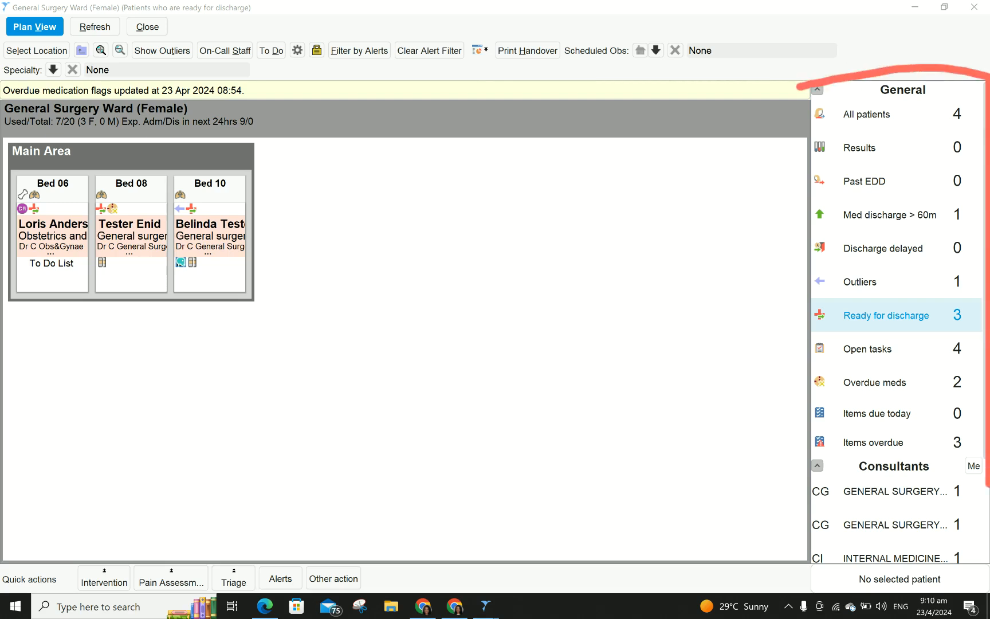
pyautogui.moveTo(816, 346); pyautogui.dragTo(973, 338)
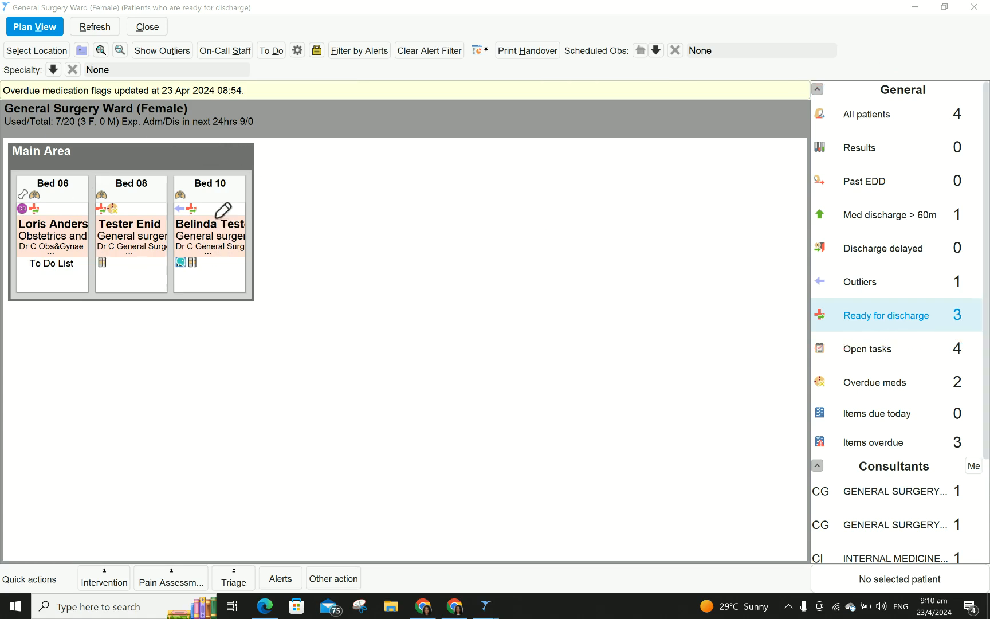
pyautogui.moveTo(207, 198)
pyautogui.mouseDown()
pyautogui.moveTo(175, 190)
pyautogui.moveTo(183, 227)
pyautogui.moveTo(204, 214)
pyautogui.moveTo(172, 198)
pyautogui.moveTo(93, 208)
pyautogui.moveTo(119, 220)
pyautogui.moveTo(119, 204)
pyautogui.mouseUp()
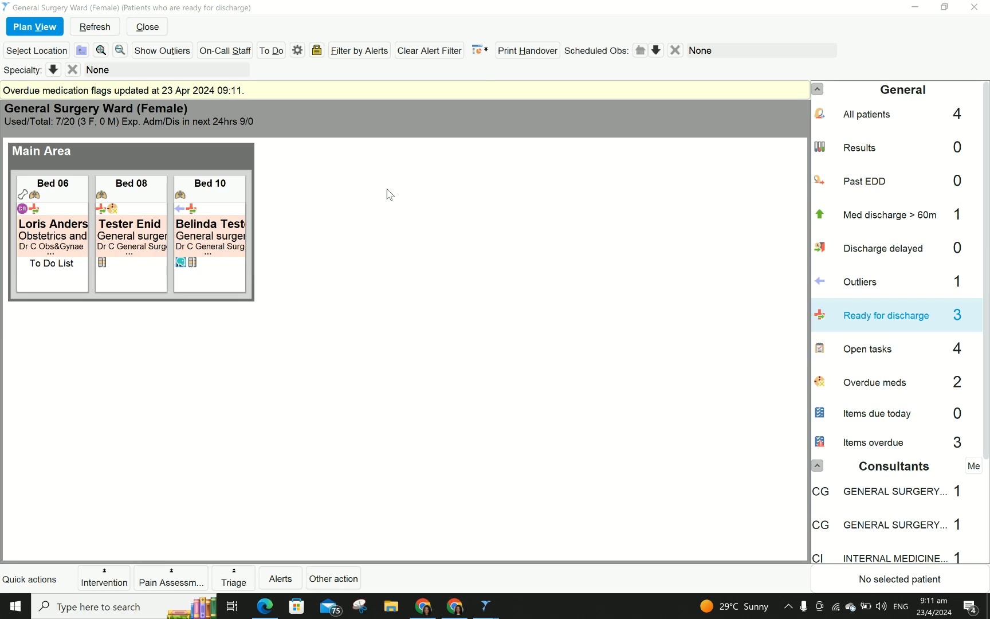
# Open the Discharge Patient form for the patient in Bed 10, acknowledging the mobile-device notice.
pyautogui.rightClick(216, 234)
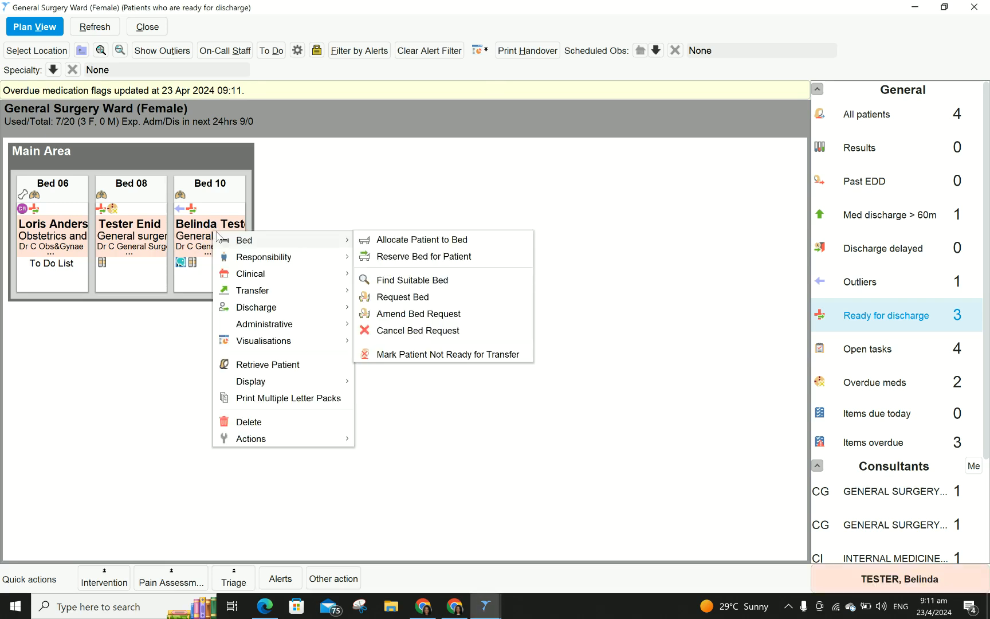
pyautogui.moveTo(281, 304)
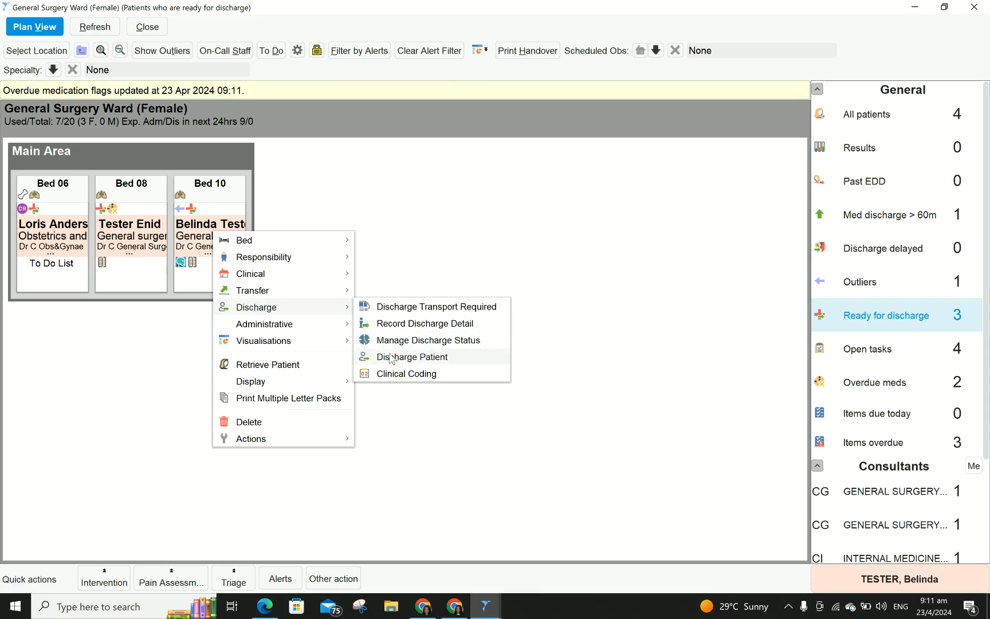
pyautogui.click(457, 362)
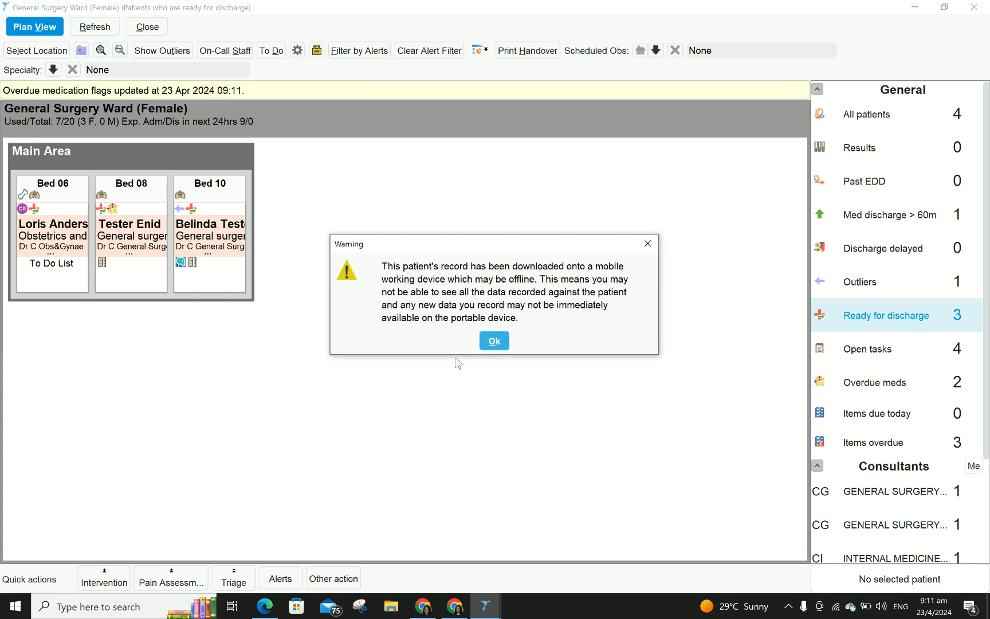
pyautogui.click(487, 340)
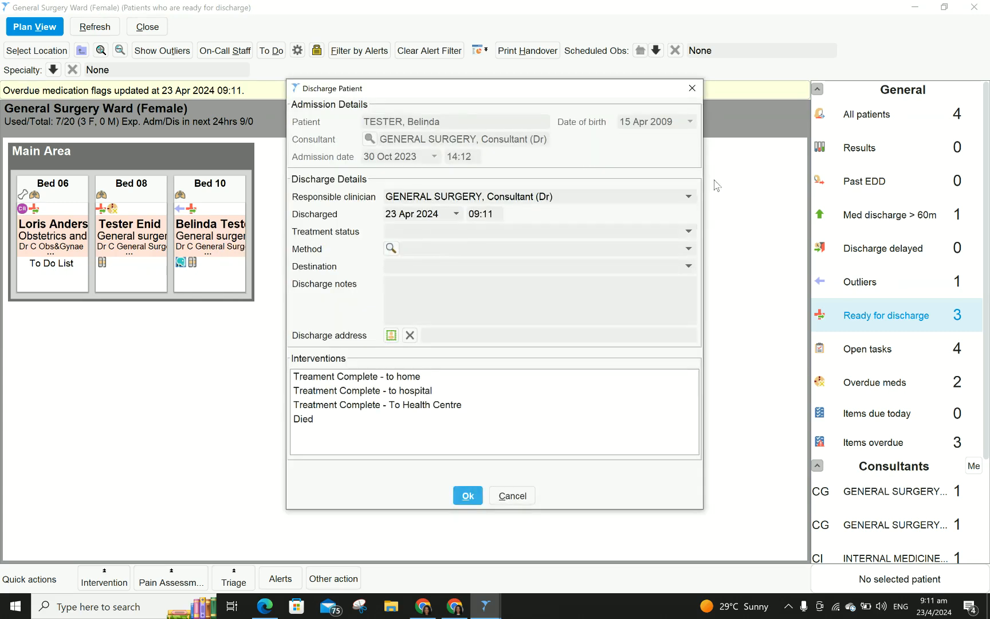
pyautogui.click(740, 291)
pyautogui.moveTo(298, 91); pyautogui.dragTo(360, 89)
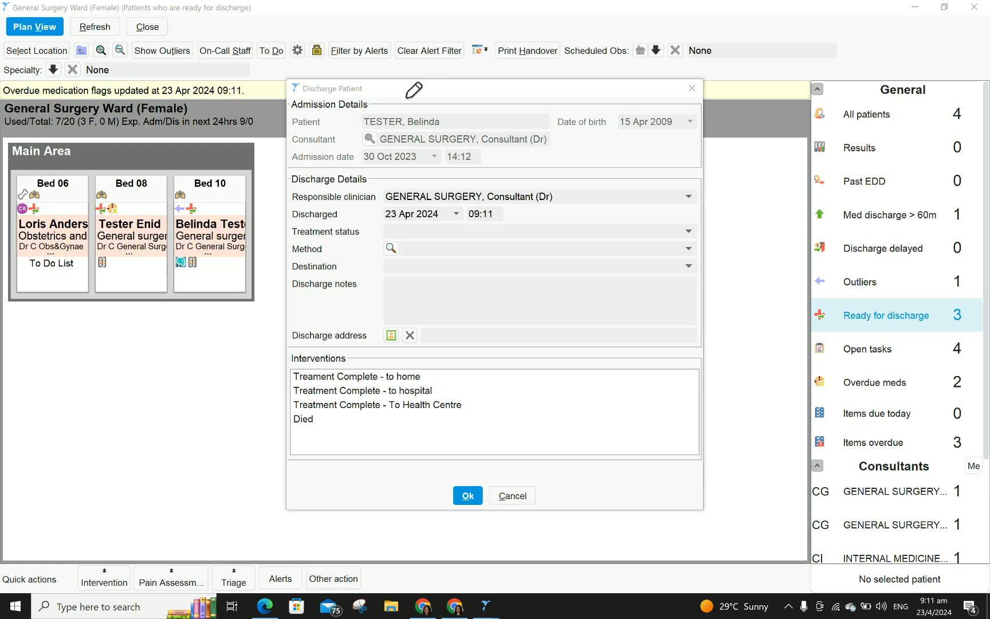
pyautogui.moveTo(405, 93)
pyautogui.mouseDown()
pyautogui.moveTo(264, 106)
pyautogui.moveTo(453, 173)
pyautogui.moveTo(668, 164)
pyautogui.moveTo(699, 138)
pyautogui.moveTo(575, 79)
pyautogui.moveTo(392, 99)
pyautogui.mouseUp()
pyautogui.moveTo(705, 176)
pyautogui.mouseDown()
pyautogui.moveTo(659, 161)
pyautogui.moveTo(429, 159)
pyautogui.moveTo(286, 178)
pyautogui.moveTo(283, 293)
pyautogui.moveTo(396, 355)
pyautogui.moveTo(664, 337)
pyautogui.moveTo(711, 220)
pyautogui.moveTo(698, 171)
pyautogui.mouseUp()
pyautogui.click(365, 194)
pyautogui.click(342, 215)
# Review the available choices for treatment status, discharge method and destination without selecting any.
pyautogui.click(659, 235)
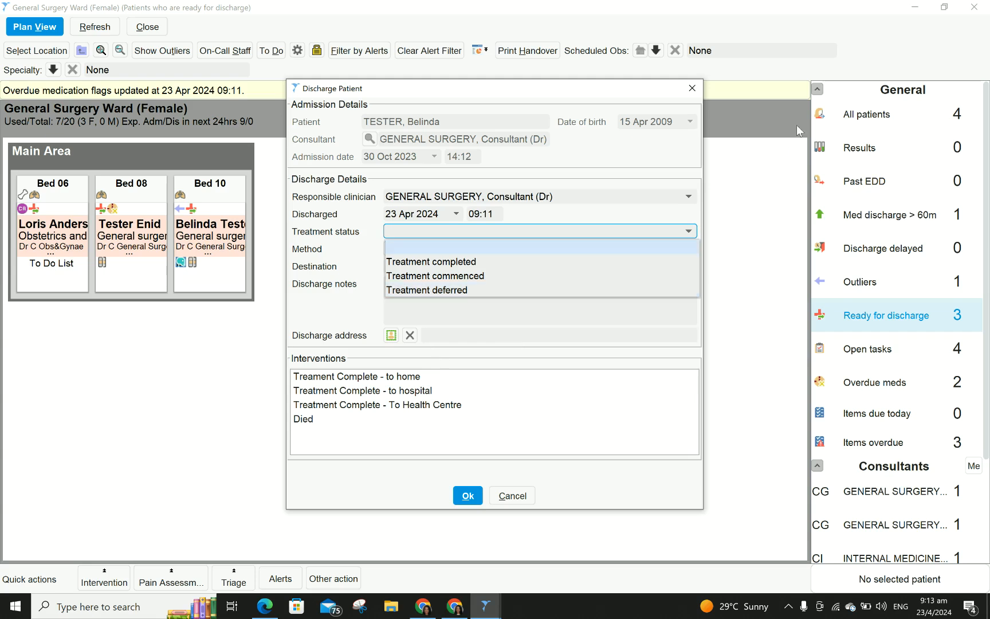
pyautogui.click(746, 191)
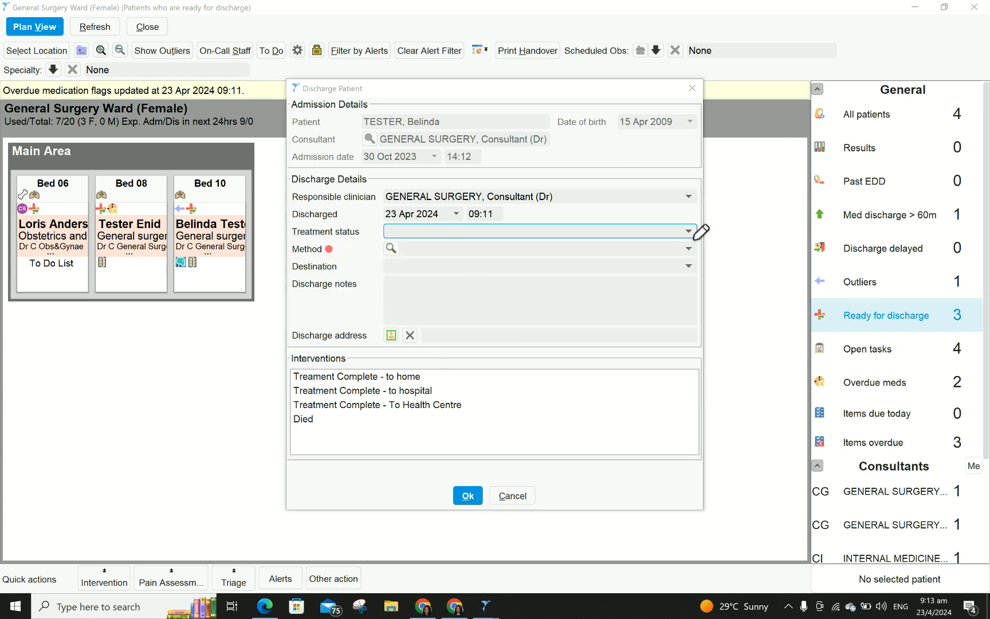
pyautogui.click(602, 250)
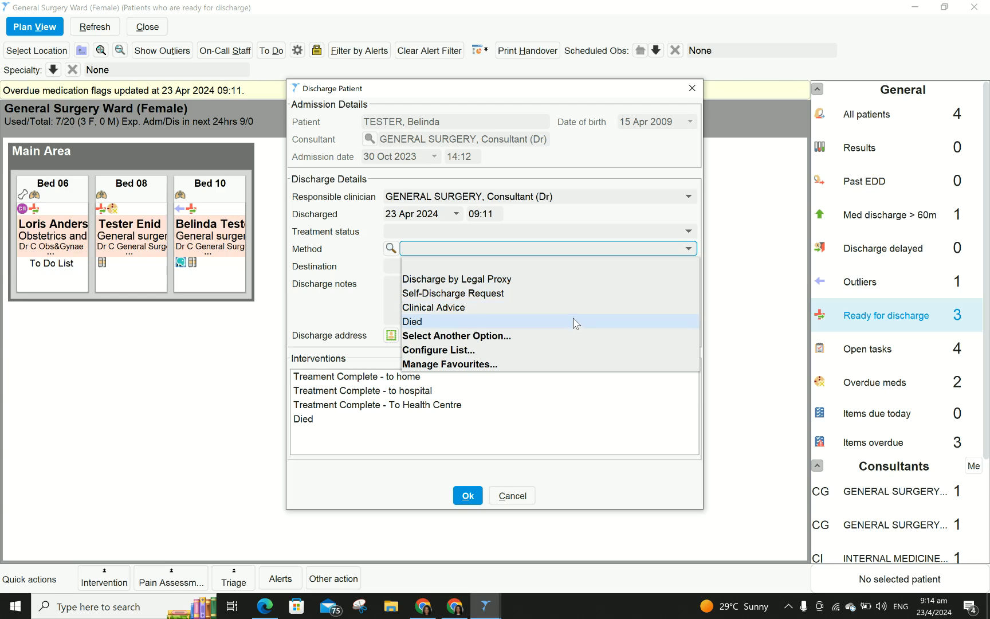
pyautogui.click(580, 250)
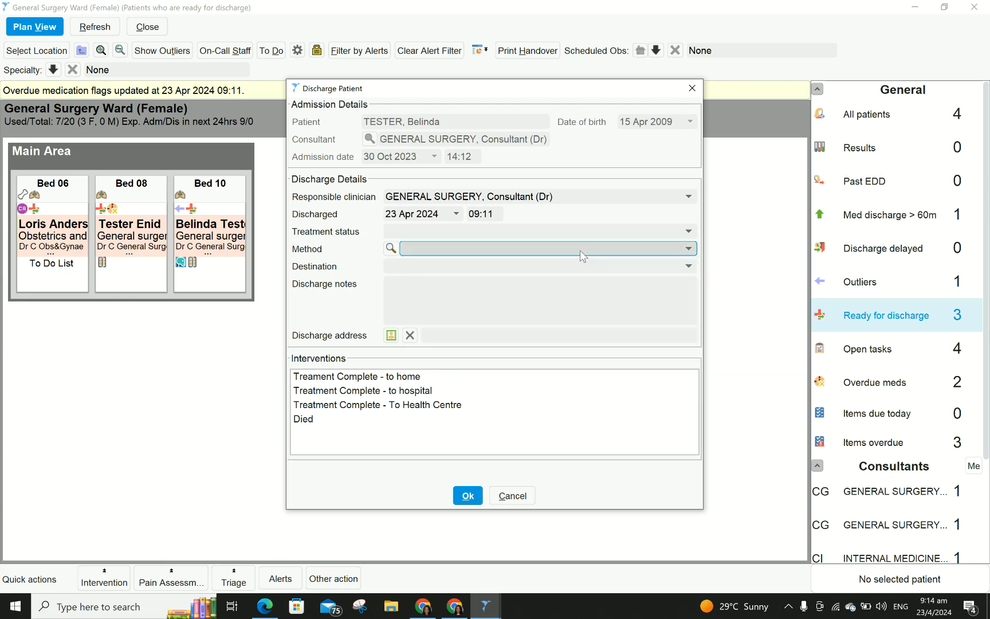
pyautogui.click(738, 288)
pyautogui.moveTo(338, 261); pyautogui.dragTo(337, 263)
pyautogui.click(761, 247)
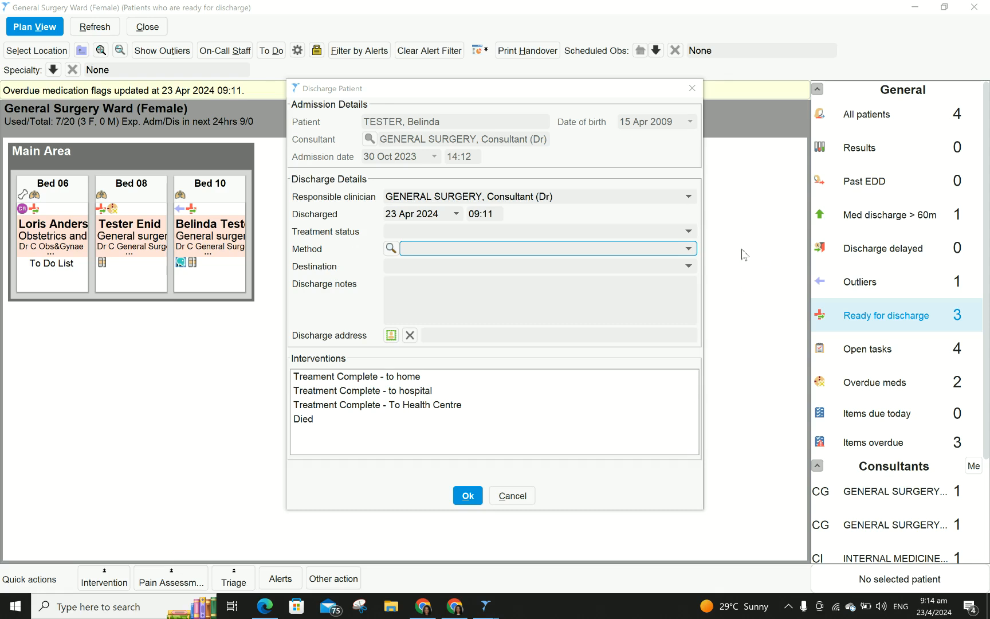
pyautogui.click(657, 267)
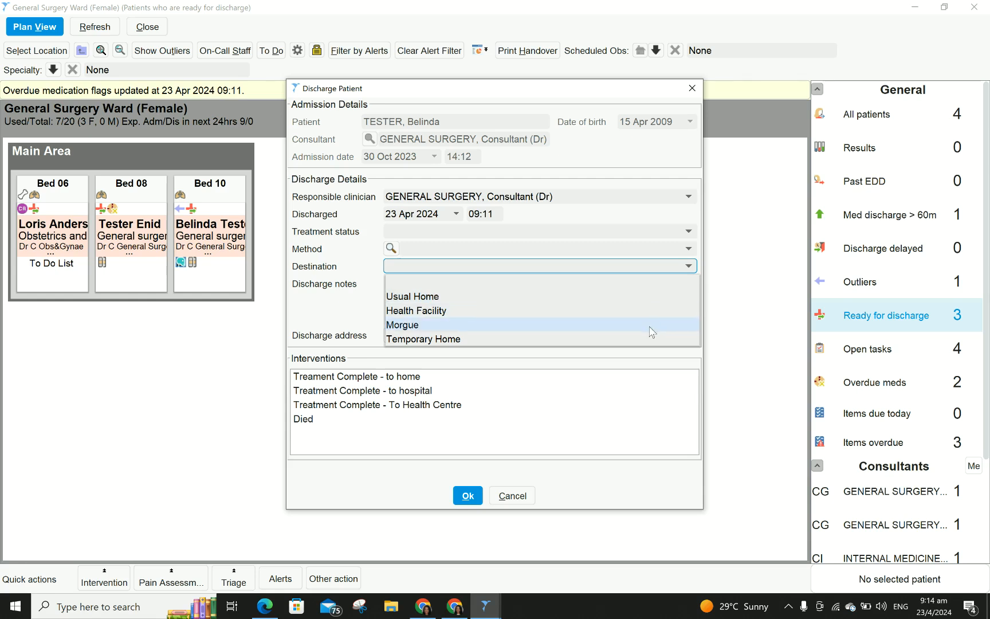
pyautogui.click(653, 264)
pyautogui.click(649, 283)
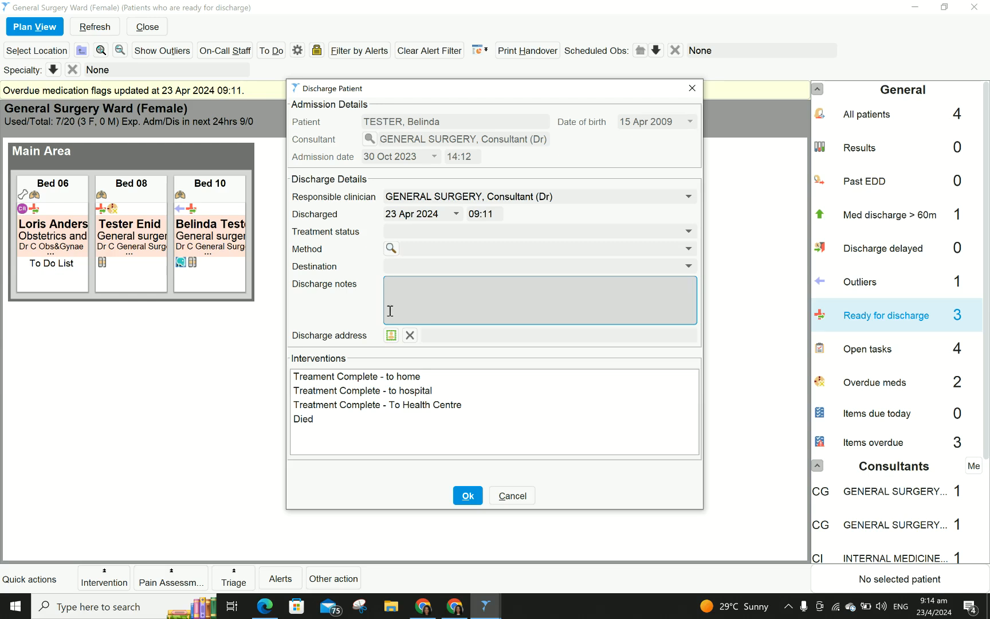
# Look at the entry form for a new discharge address and leave it without entering an address.
pyautogui.click(743, 301)
pyautogui.moveTo(389, 324)
pyautogui.mouseDown()
pyautogui.moveTo(423, 347)
pyautogui.moveTo(399, 309)
pyautogui.moveTo(385, 324)
pyautogui.mouseUp()
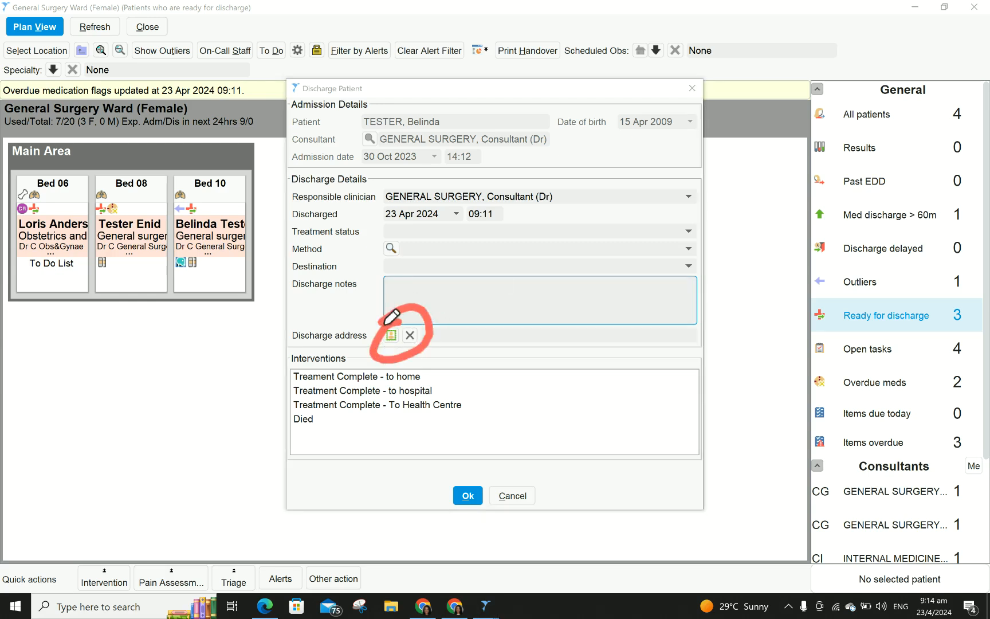
pyautogui.click(735, 260)
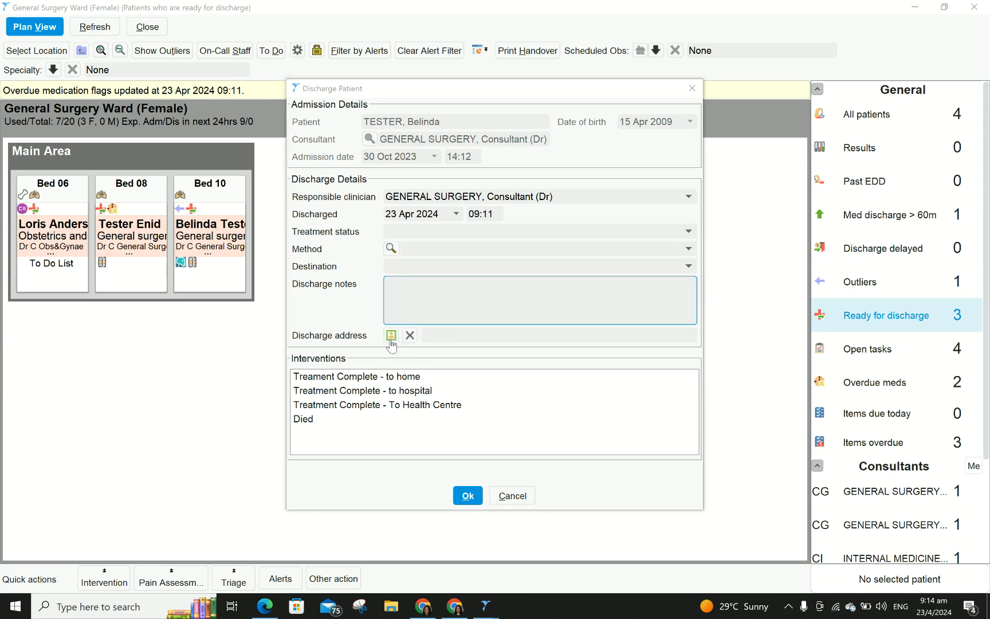
pyautogui.click(391, 338)
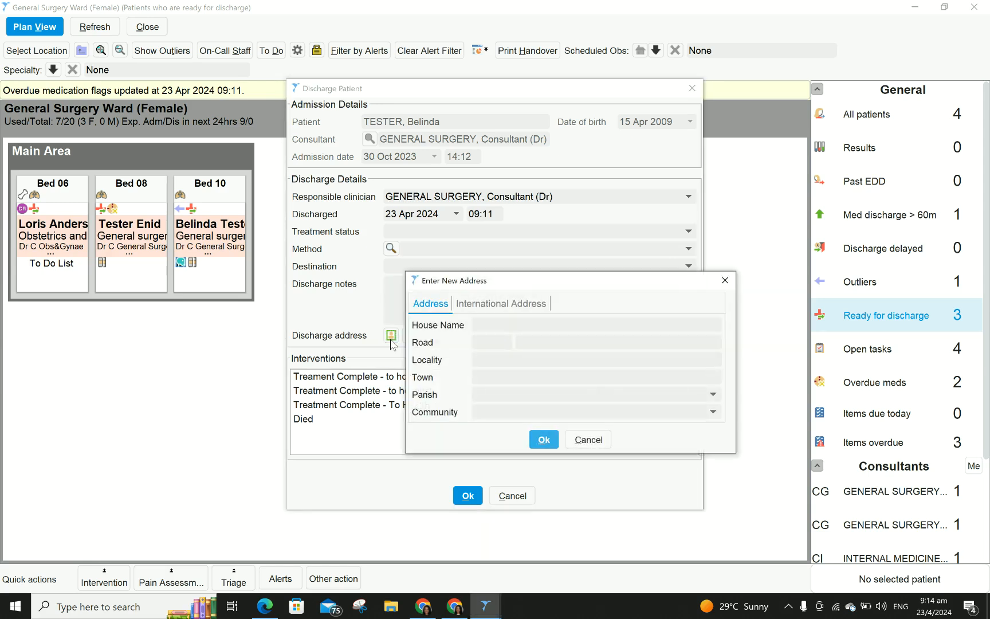
pyautogui.click(587, 439)
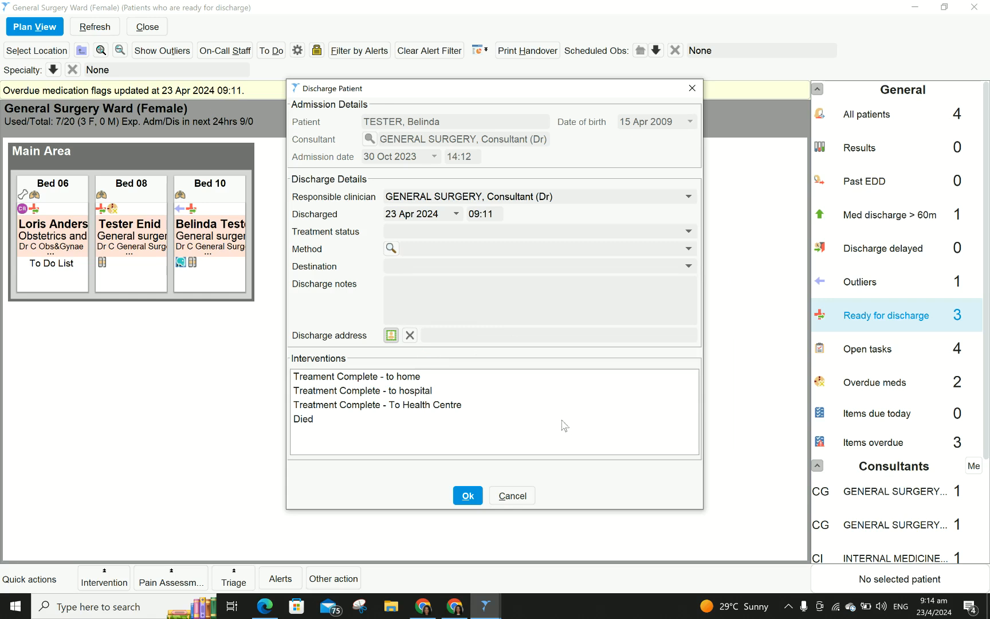
pyautogui.click(732, 187)
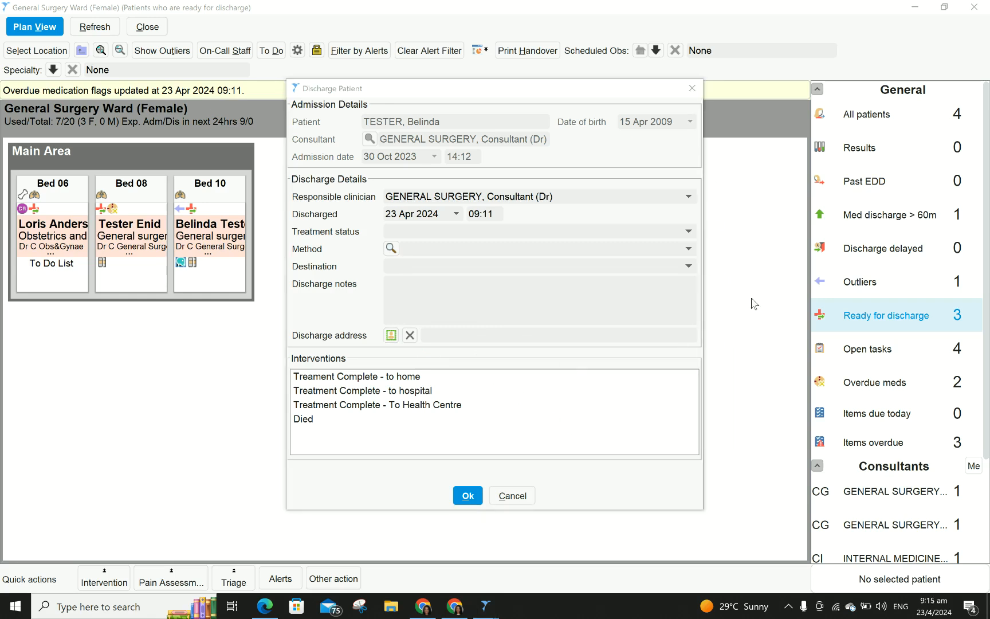
pyautogui.moveTo(408, 366)
pyautogui.mouseDown()
pyautogui.moveTo(290, 372)
pyautogui.moveTo(286, 429)
pyautogui.moveTo(484, 407)
pyautogui.moveTo(427, 360)
pyautogui.moveTo(397, 365)
pyautogui.mouseUp()
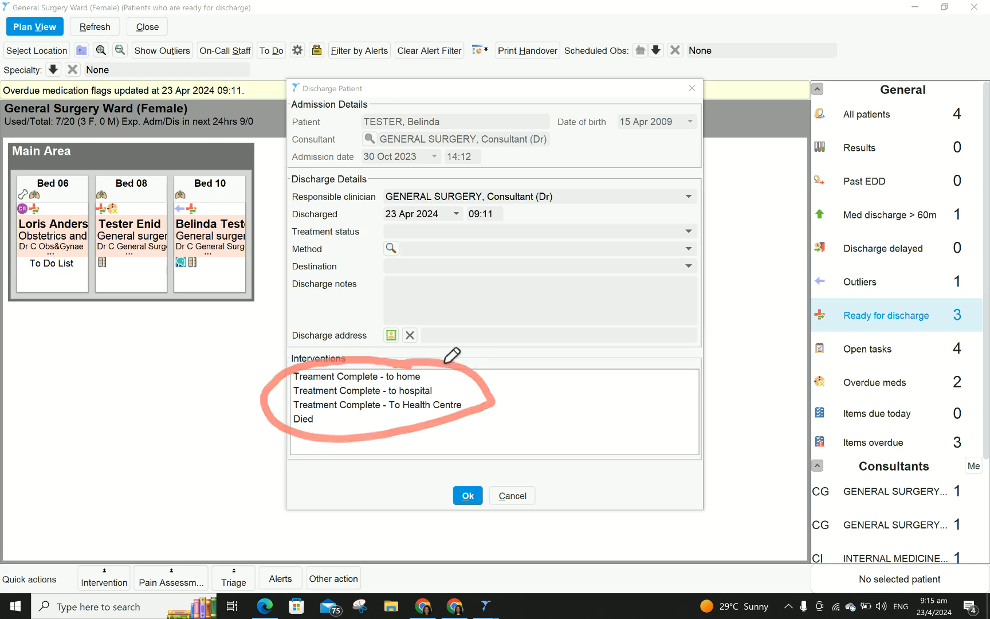
pyautogui.click(426, 374)
pyautogui.click(438, 388)
pyautogui.click(471, 404)
pyautogui.click(322, 420)
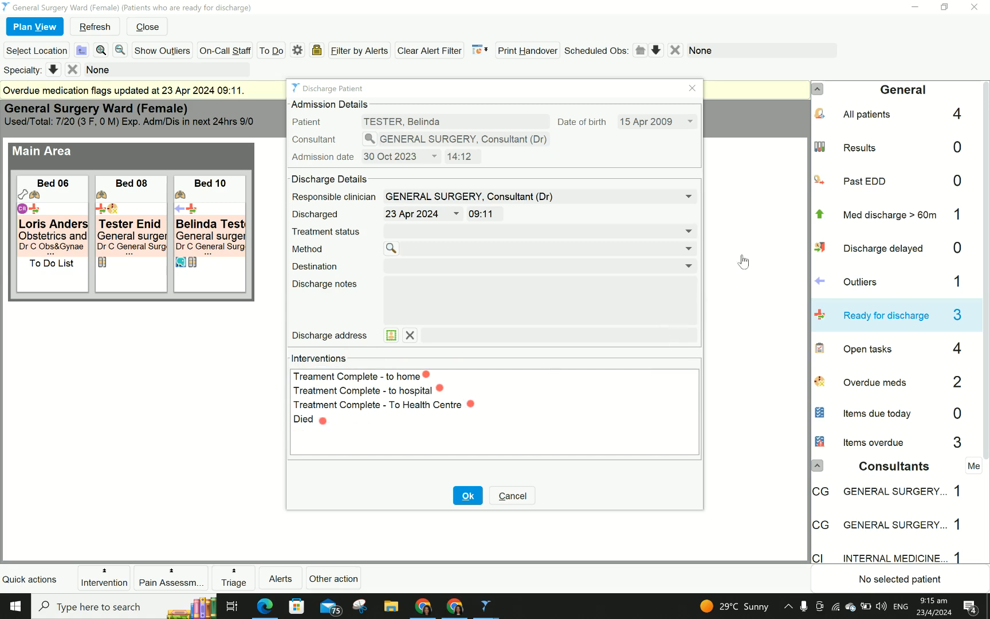
# Set the treatment status to Treatment completed, the method to Clinical Advice and the destination to Usual Home.
pyautogui.click(524, 235)
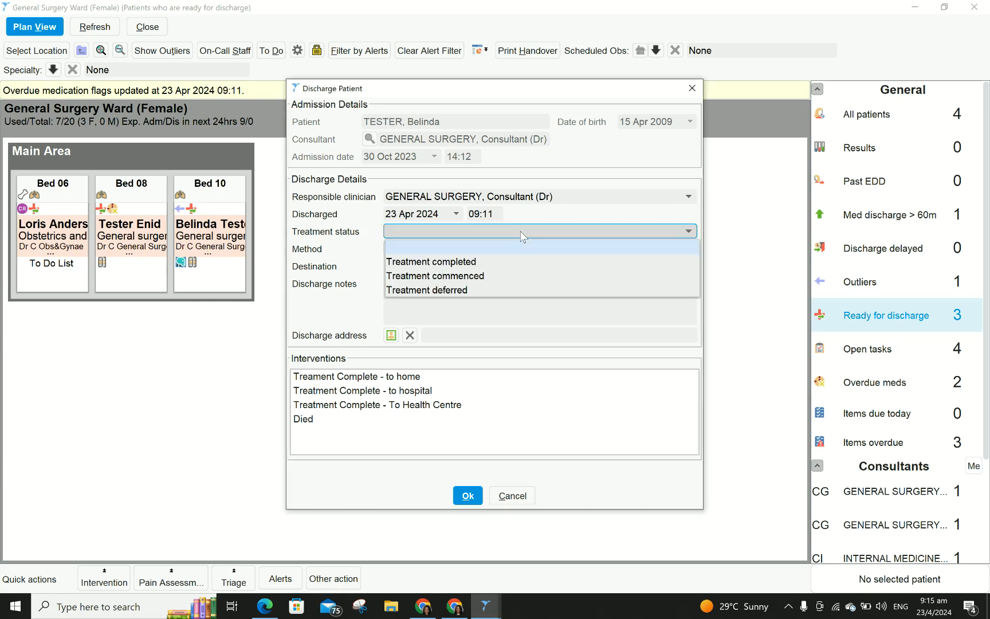
pyautogui.click(511, 266)
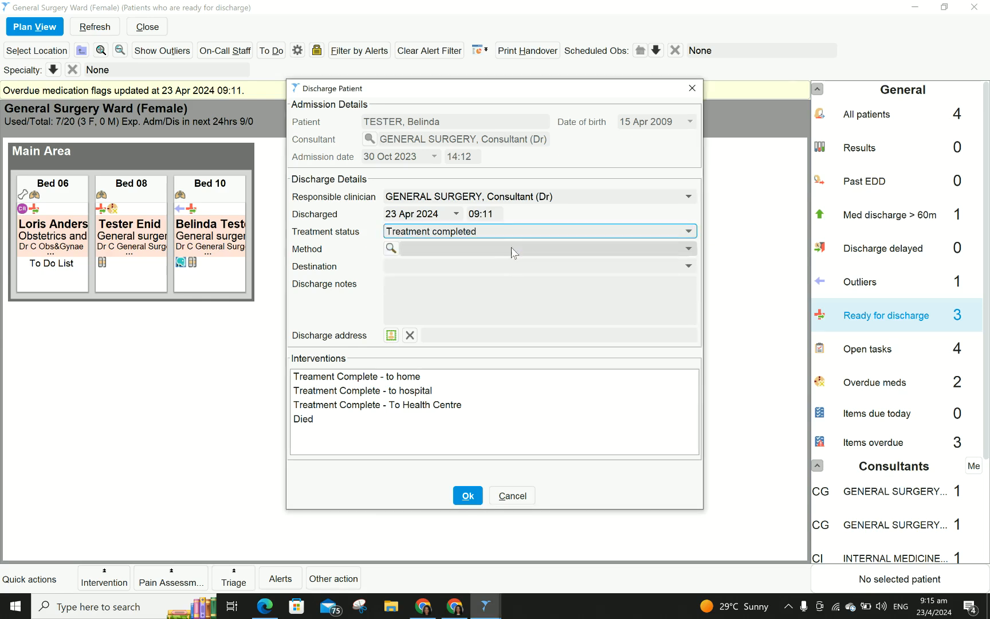
pyautogui.click(511, 248)
pyautogui.click(496, 308)
pyautogui.click(486, 266)
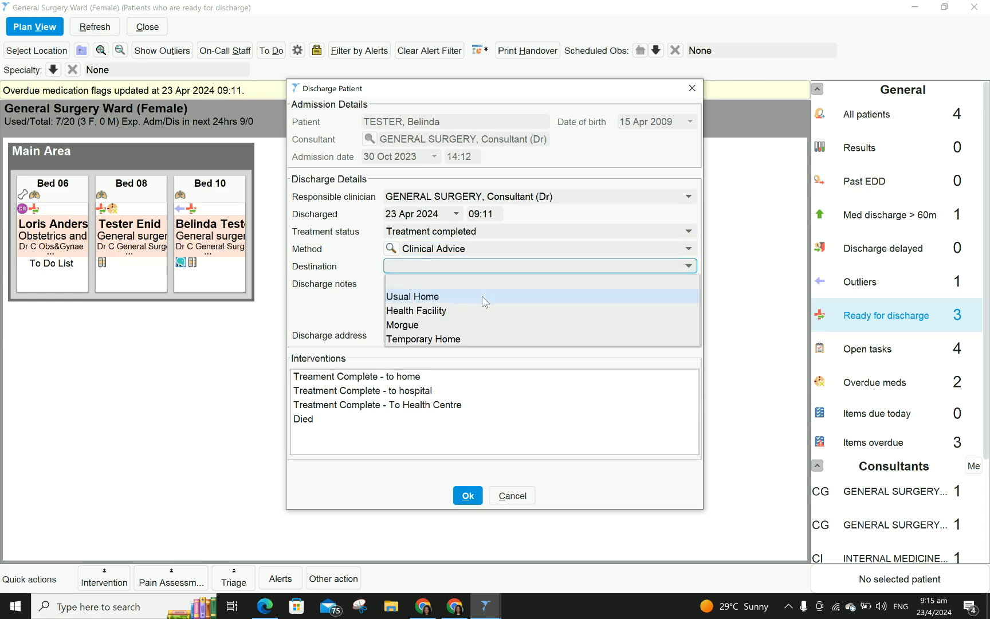
pyautogui.click(482, 296)
# Enter the discharge note "tth given" and submit the discharge with the intervention "Treament Complete - to home".
pyautogui.click(482, 303)
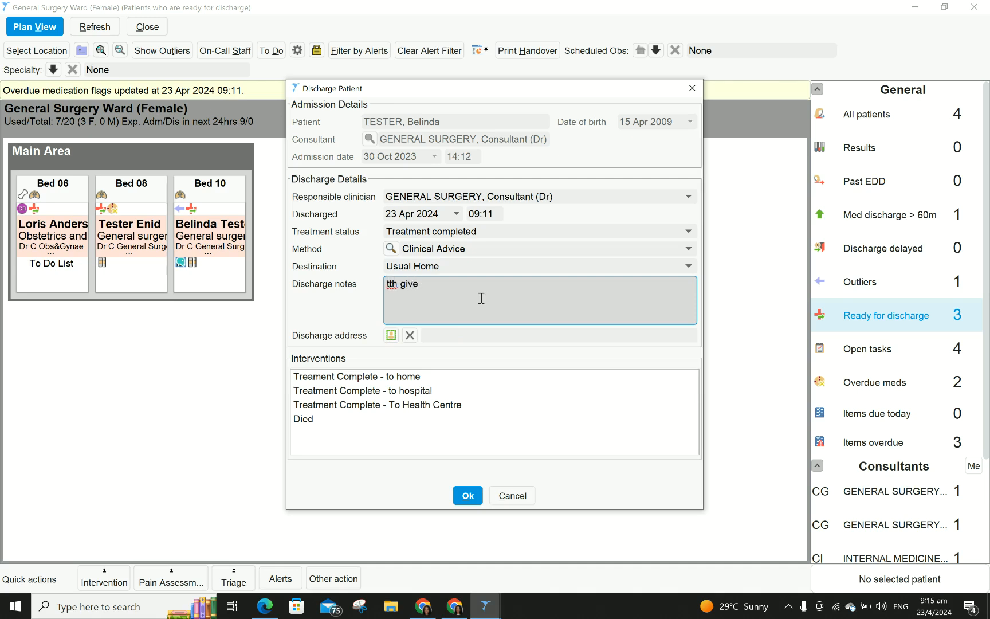
pyautogui.click(383, 374)
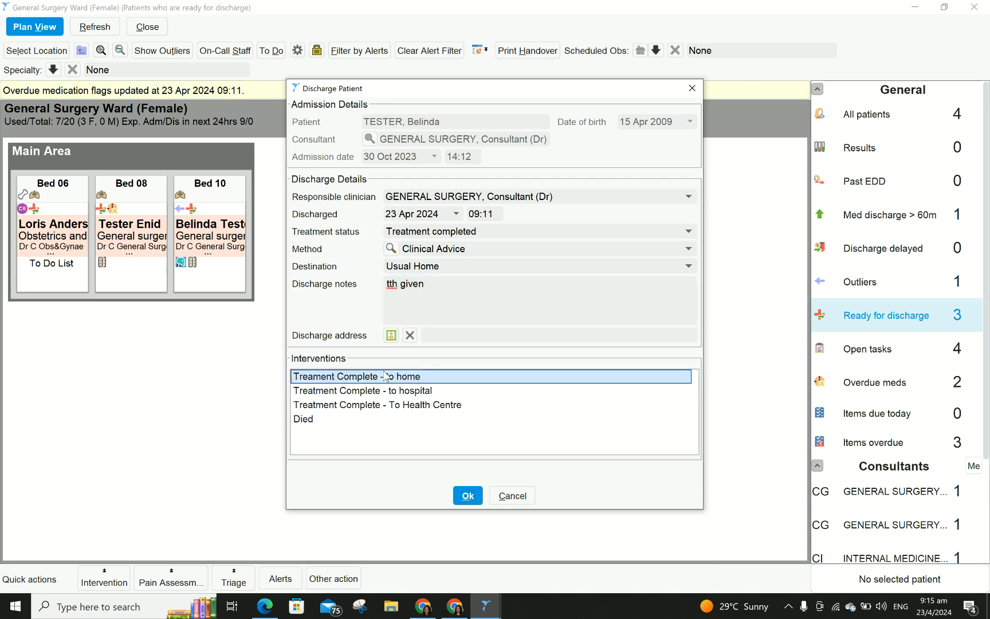
pyautogui.click(468, 496)
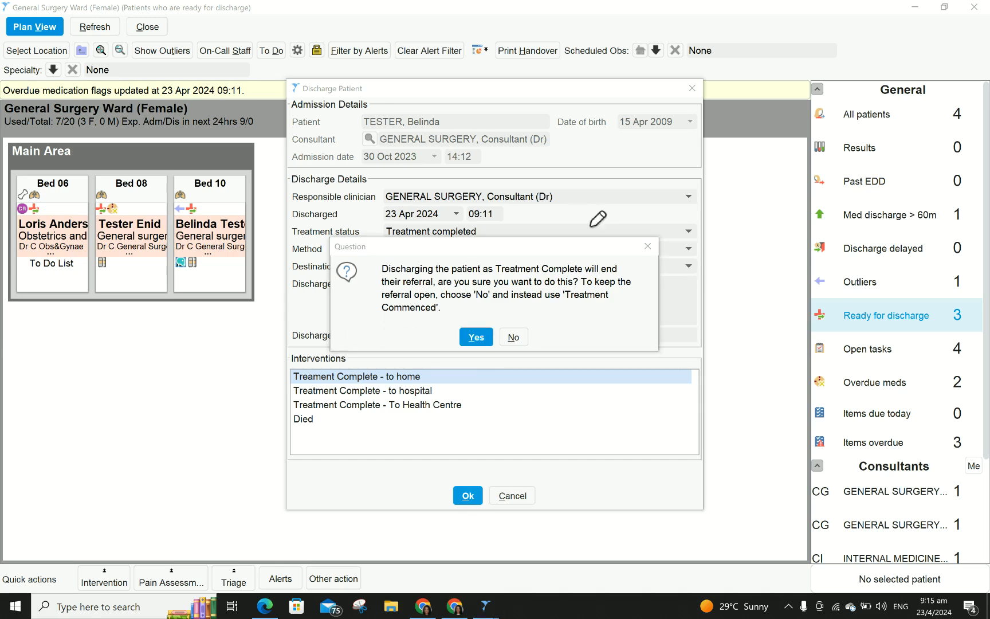
# Confirm the discharge as Treatment Complete, ending the referral, and decline a returning out-patient appointment.
pyautogui.moveTo(605, 234)
pyautogui.mouseDown()
pyautogui.moveTo(383, 245)
pyautogui.moveTo(459, 387)
pyautogui.moveTo(644, 227)
pyautogui.moveTo(547, 210)
pyautogui.moveTo(537, 225)
pyautogui.mouseUp()
pyautogui.moveTo(553, 321)
pyautogui.mouseDown()
pyautogui.moveTo(500, 335)
pyautogui.moveTo(519, 371)
pyautogui.moveTo(552, 322)
pyautogui.mouseUp()
pyautogui.moveTo(490, 313)
pyautogui.mouseDown()
pyautogui.moveTo(439, 333)
pyautogui.moveTo(492, 371)
pyautogui.moveTo(484, 309)
pyautogui.moveTo(471, 314)
pyautogui.mouseUp()
pyautogui.click(475, 338)
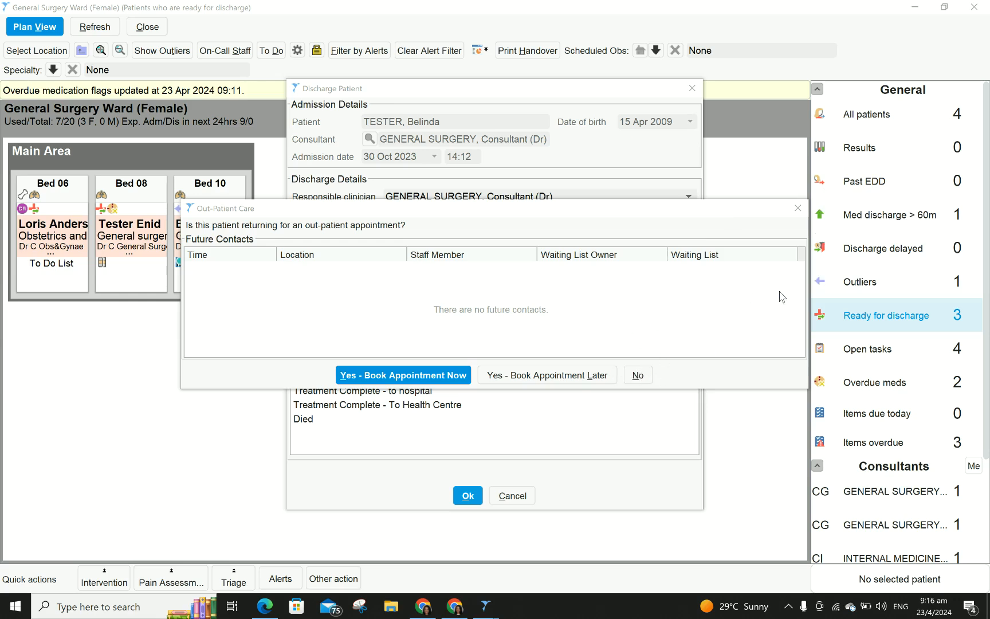
pyautogui.moveTo(653, 344)
pyautogui.mouseDown()
pyautogui.moveTo(614, 372)
pyautogui.moveTo(695, 358)
pyautogui.moveTo(632, 347)
pyautogui.mouseUp()
pyautogui.click(638, 377)
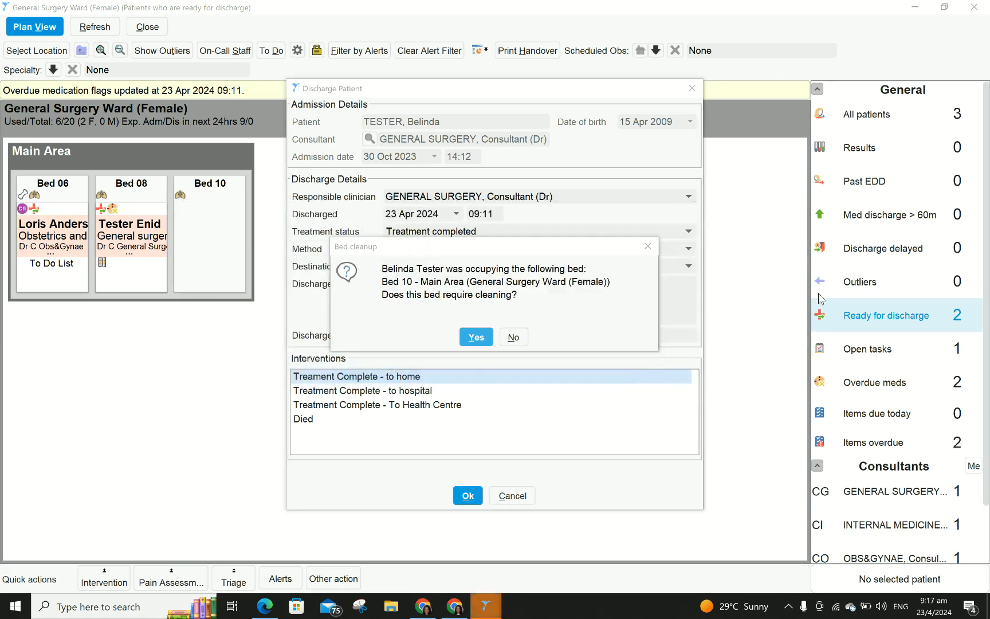
# Request Regular cleaning for Bed 10 without closing the bed during cleaning.
pyautogui.moveTo(607, 232); pyautogui.dragTo(318, 239)
pyautogui.moveTo(249, 159)
pyautogui.mouseDown()
pyautogui.moveTo(187, 170)
pyautogui.moveTo(154, 246)
pyautogui.moveTo(216, 318)
pyautogui.moveTo(282, 302)
pyautogui.moveTo(305, 236)
pyautogui.moveTo(287, 162)
pyautogui.moveTo(240, 155)
pyautogui.mouseUp()
pyautogui.moveTo(494, 319)
pyautogui.mouseDown()
pyautogui.moveTo(450, 326)
pyautogui.moveTo(505, 373)
pyautogui.moveTo(490, 328)
pyautogui.mouseUp()
pyautogui.click(476, 337)
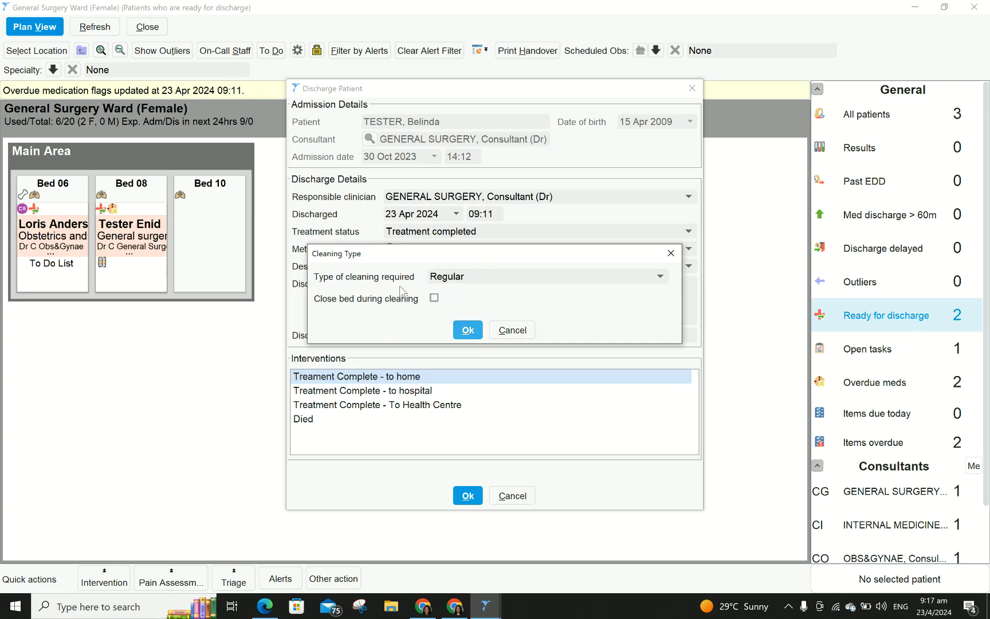
pyautogui.click(453, 277)
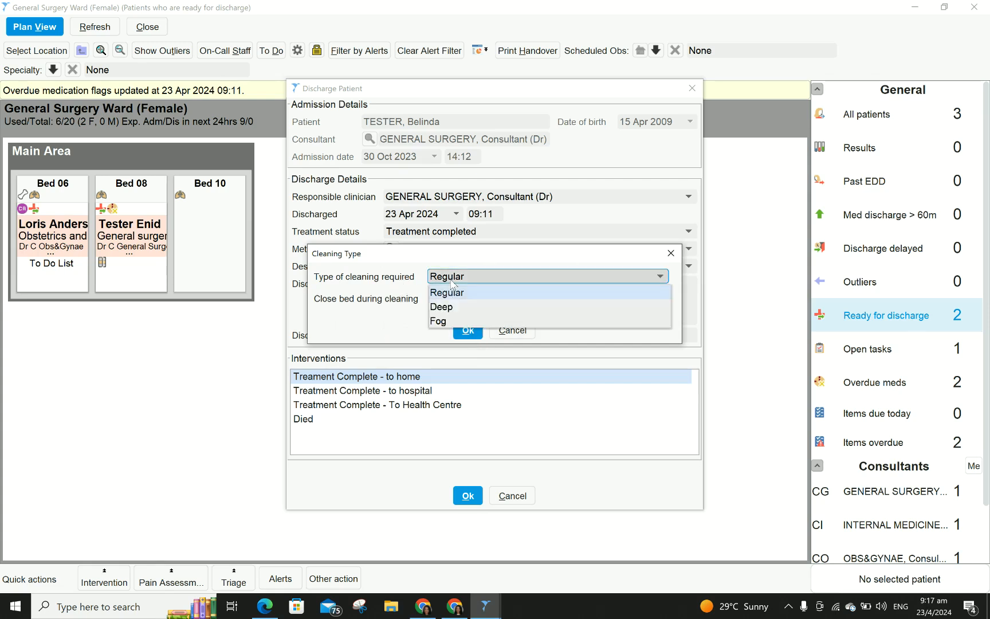
pyautogui.click(452, 281)
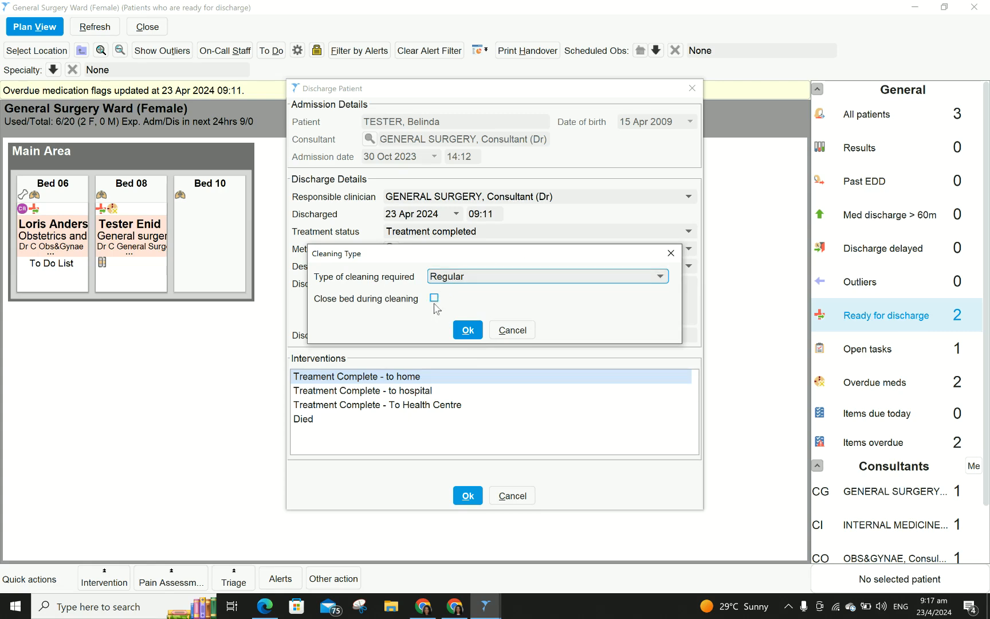
pyautogui.click(469, 331)
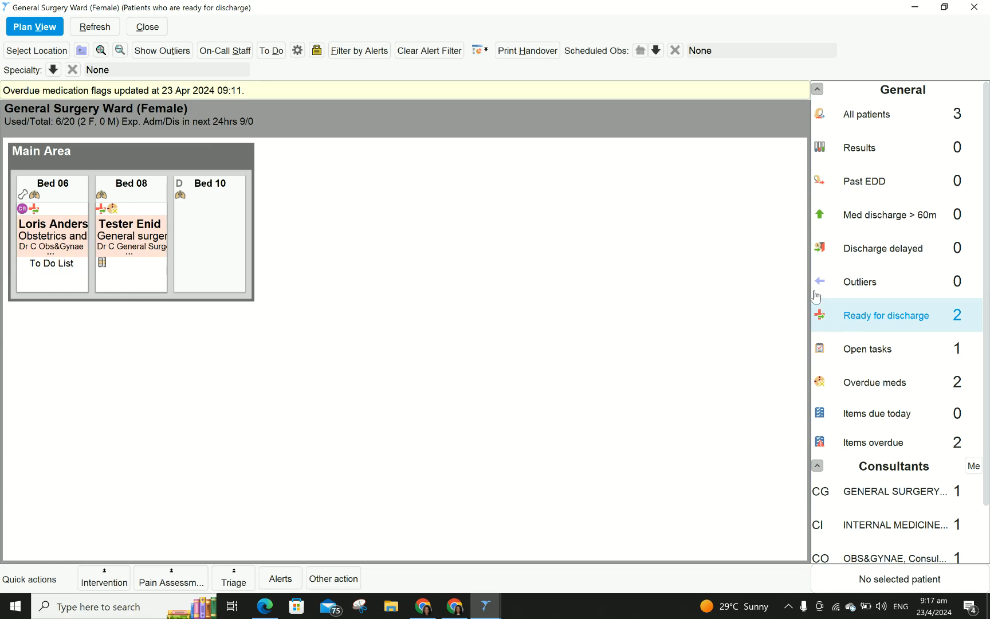
pyautogui.hotkey('ctrl', 'shift', 'd')
pyautogui.moveTo(243, 156)
pyautogui.mouseDown()
pyautogui.moveTo(161, 153)
pyautogui.moveTo(151, 281)
pyautogui.moveTo(298, 229)
pyautogui.moveTo(229, 135)
pyautogui.mouseUp()
pyautogui.moveTo(179, 170)
pyautogui.mouseDown()
pyautogui.moveTo(175, 201)
pyautogui.moveTo(193, 169)
pyautogui.mouseUp()
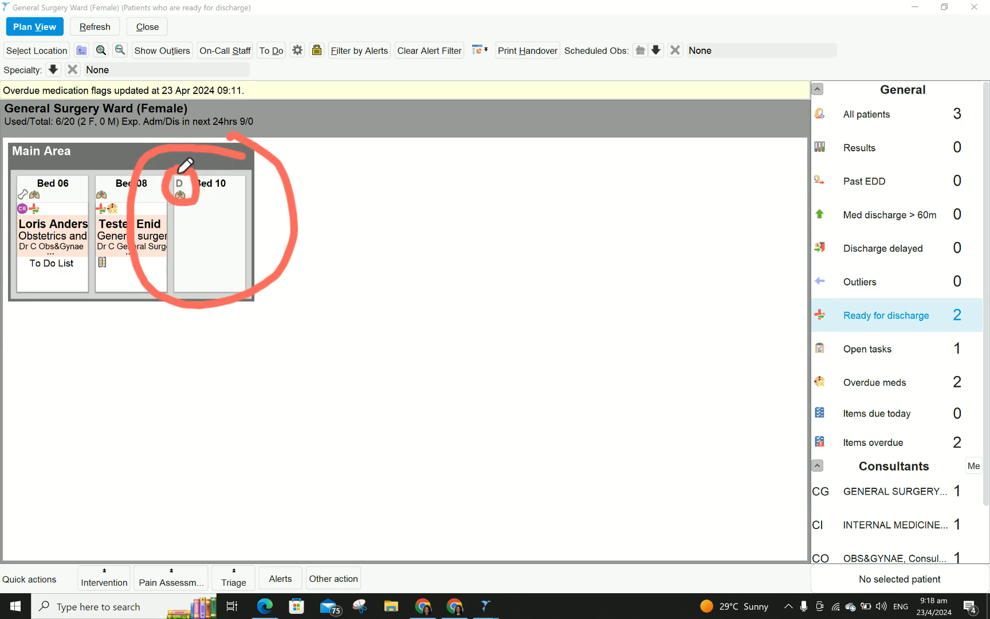